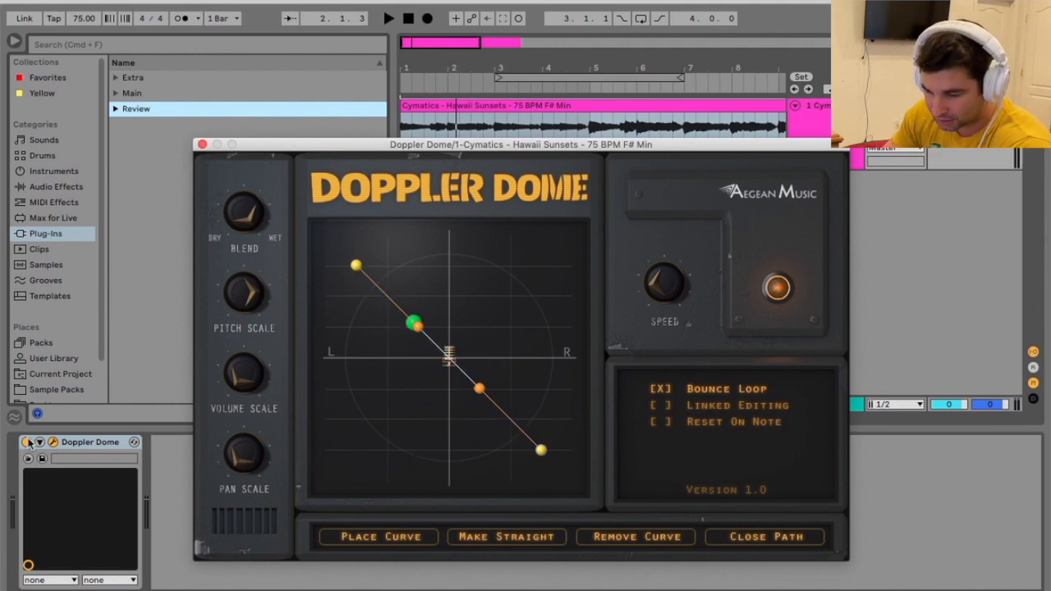
- Bypass Doppler Dome and play the Hawaii Sunsets clip from the start, moving the plug-in window clear of the track
click(33, 441)
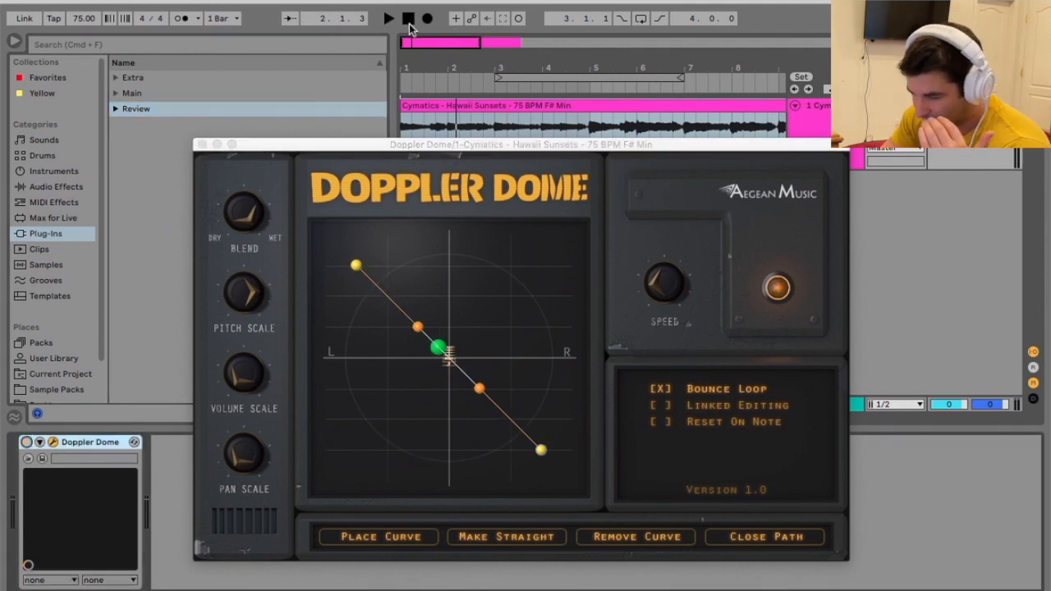
click(408, 20)
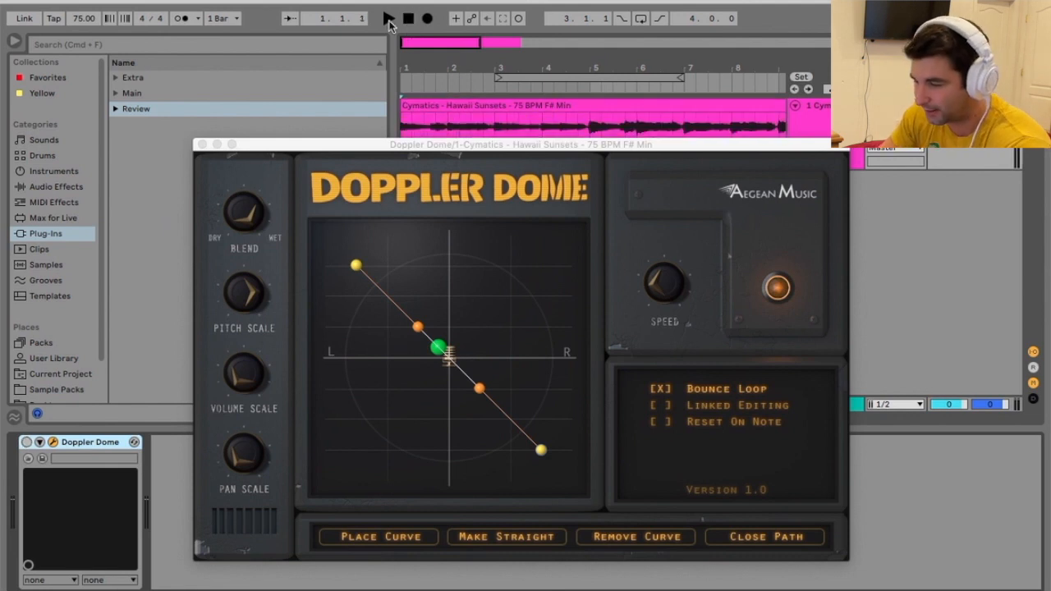
click(389, 20)
drag(527, 151, 530, 190)
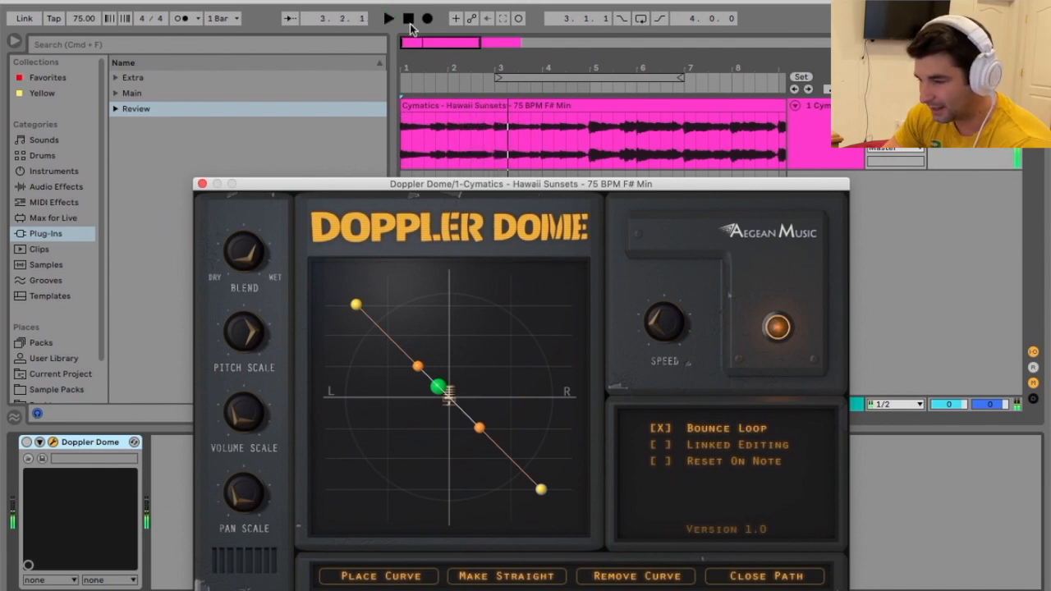
click(409, 20)
key(space)
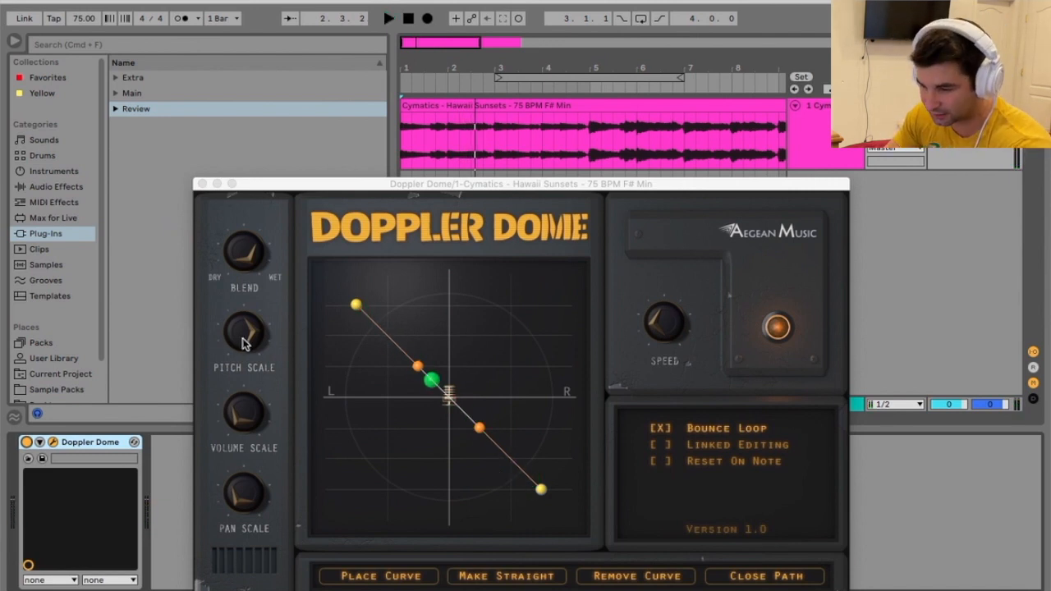
- Close the plug-in window, show the Sample Packs folder and delete the Hawaii Sunsets clip from the track
click(203, 185)
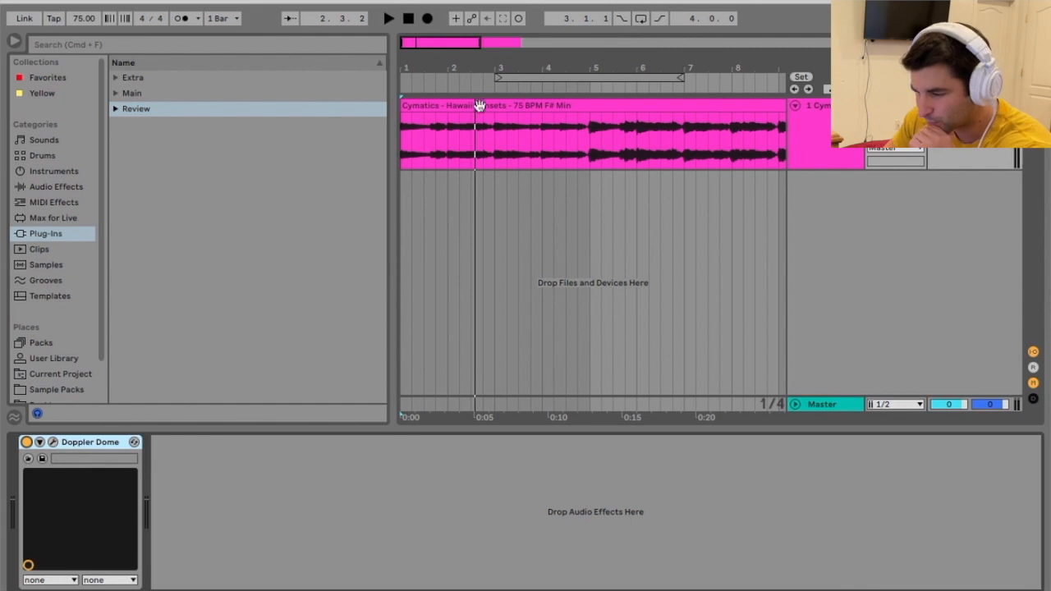
click(57, 389)
click(540, 112)
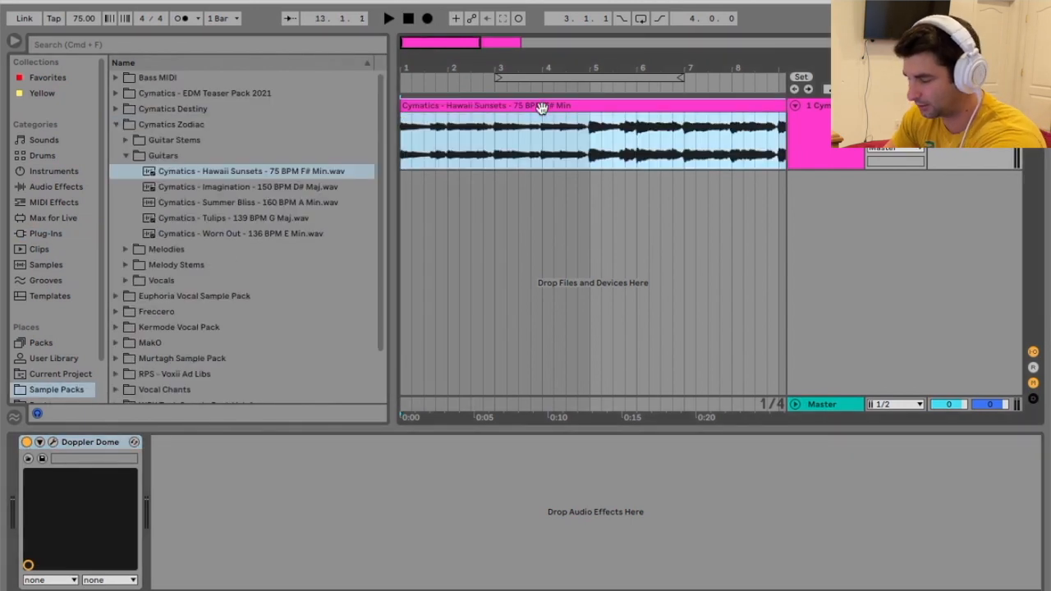
key(Delete)
- Audition the Cymatics Zodiac melodies and place Cymatics - Delgato - 137 BPM.wav at the start of the audio track
click(125, 250)
click(206, 186)
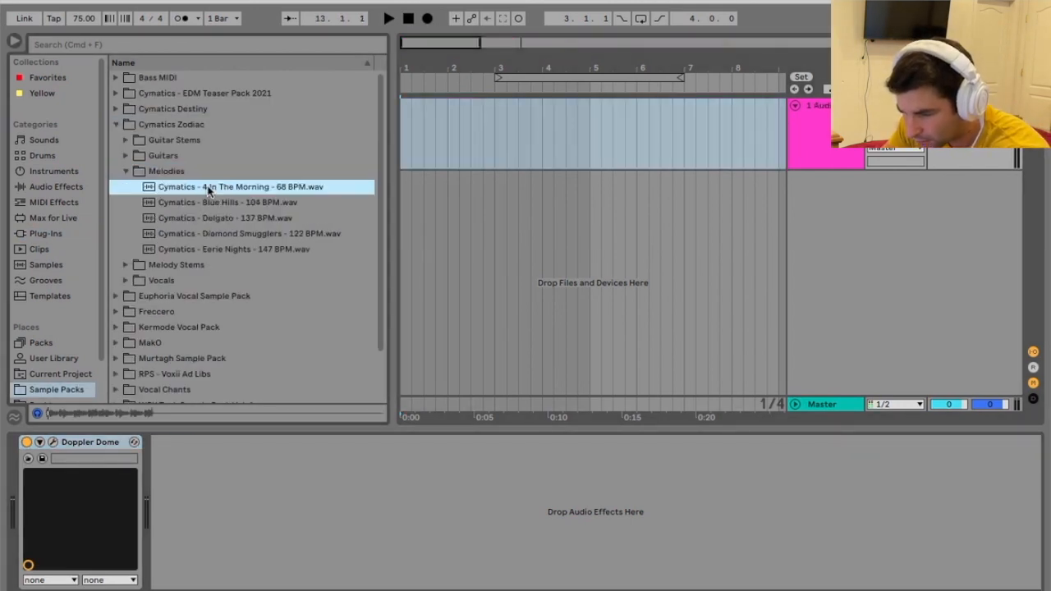
click(206, 203)
click(207, 218)
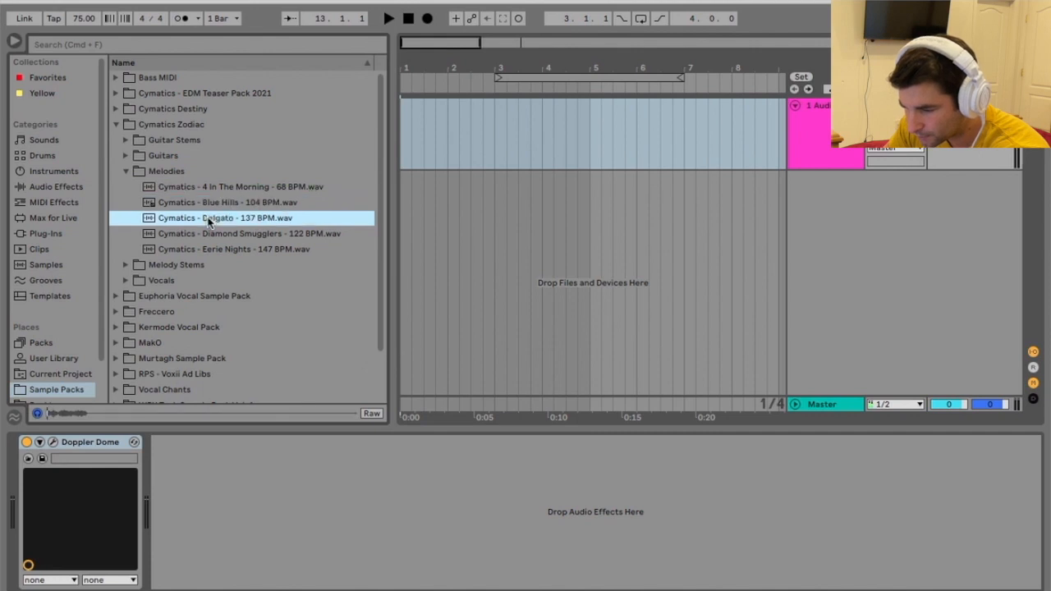
drag(210, 222, 403, 119)
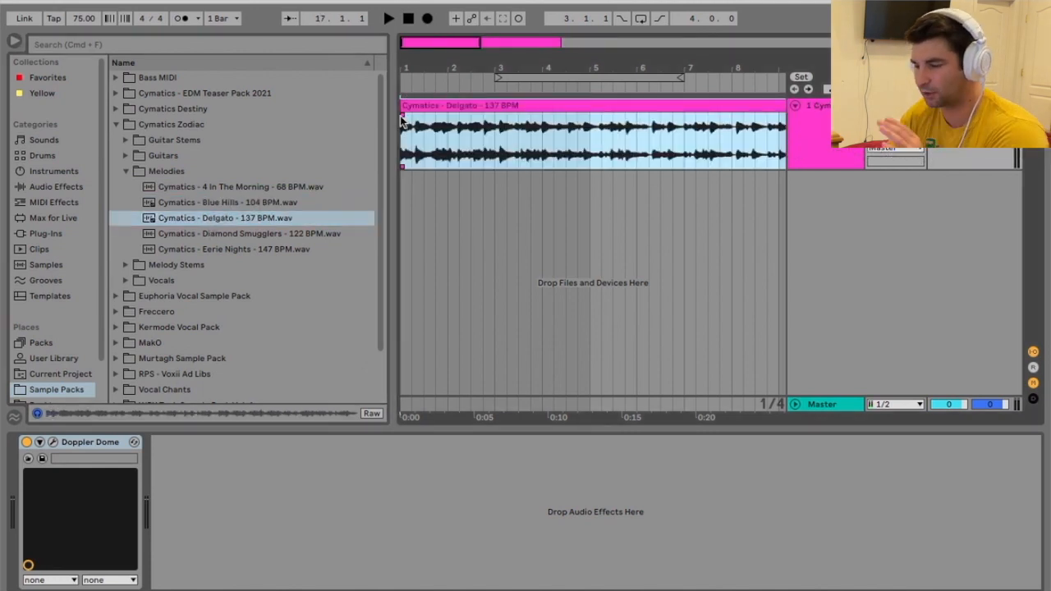
- Set the project tempo to 137 BPM and briefly play the clip
click(75, 23)
text(137)
key(Return)
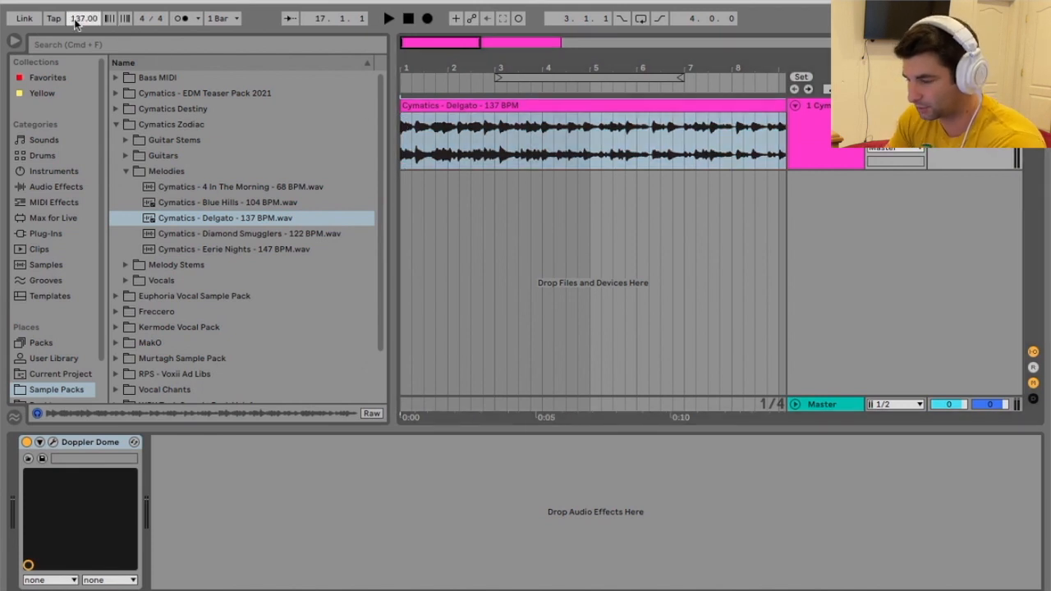
key(space)
- Turn off Warp for the Delgato clip and play it from the start
key(space)
key(shift+Tab)
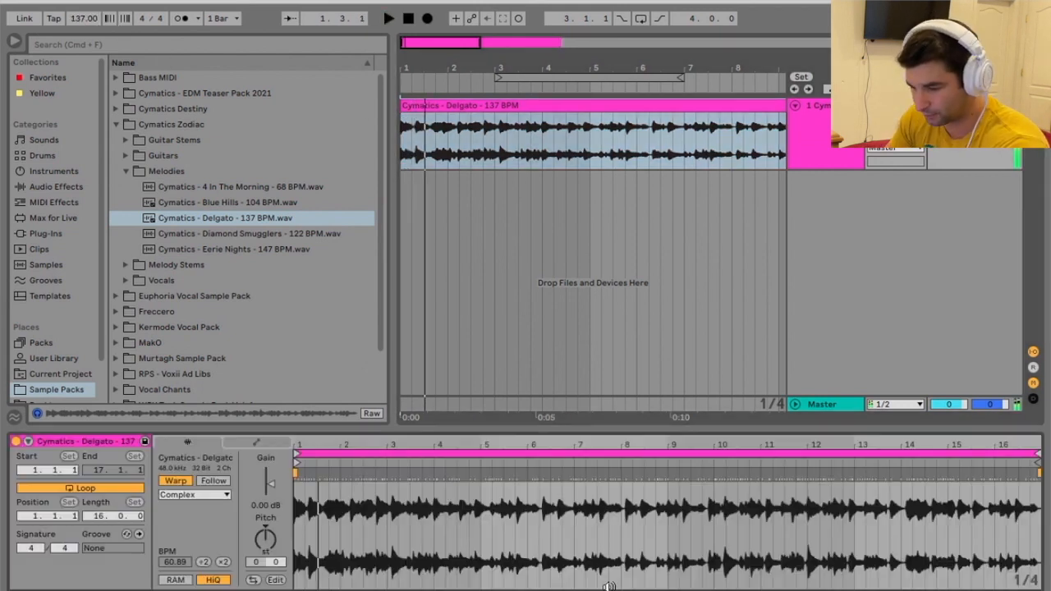
click(175, 482)
key(space)
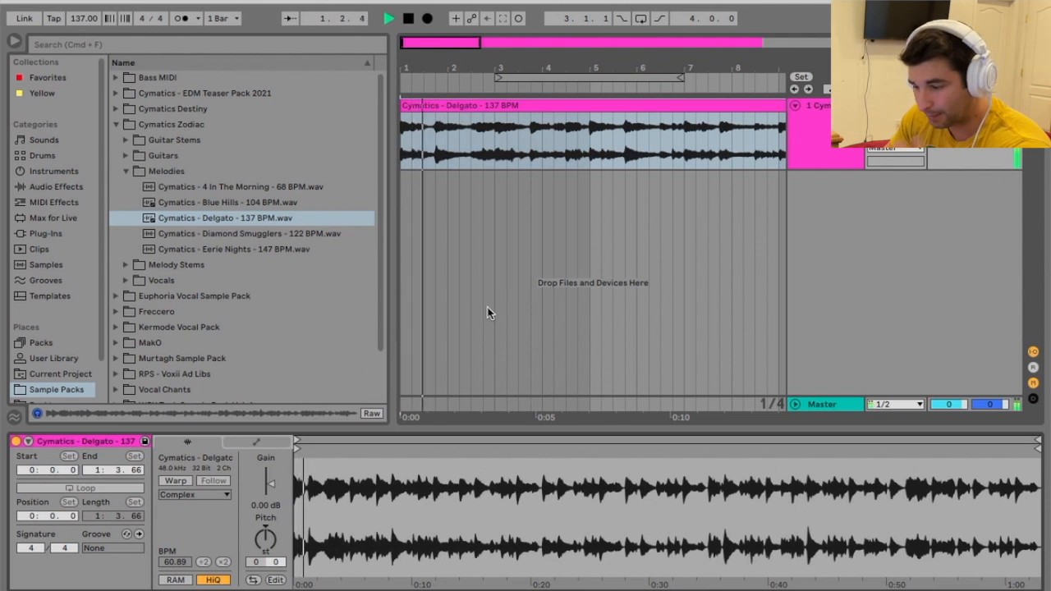
- Show the track's devices and open the Doppler Dome window, keeping it below the clip
double_click(810, 136)
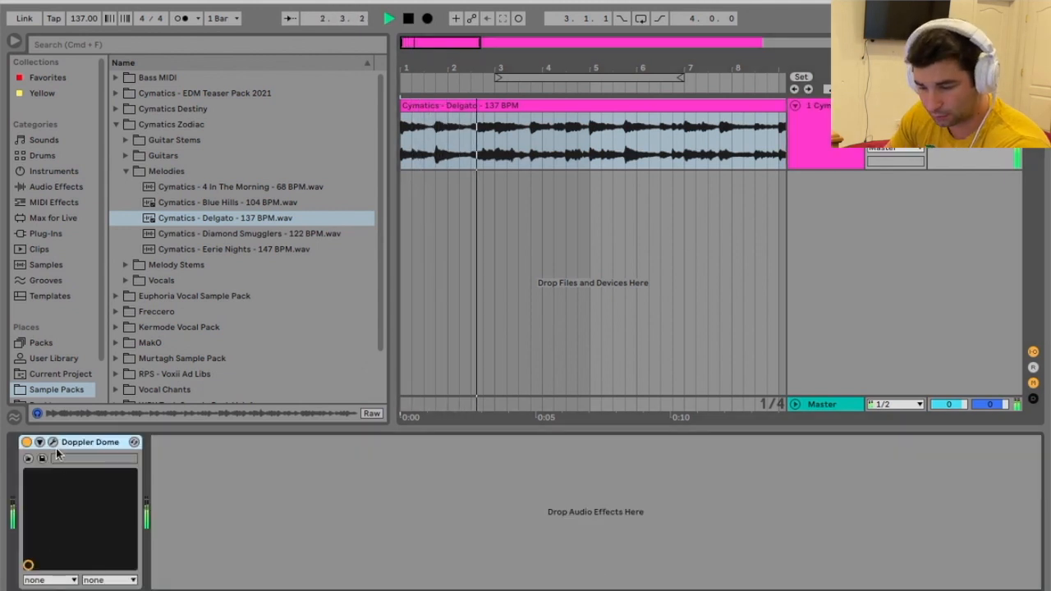
click(52, 443)
drag(488, 184, 480, 183)
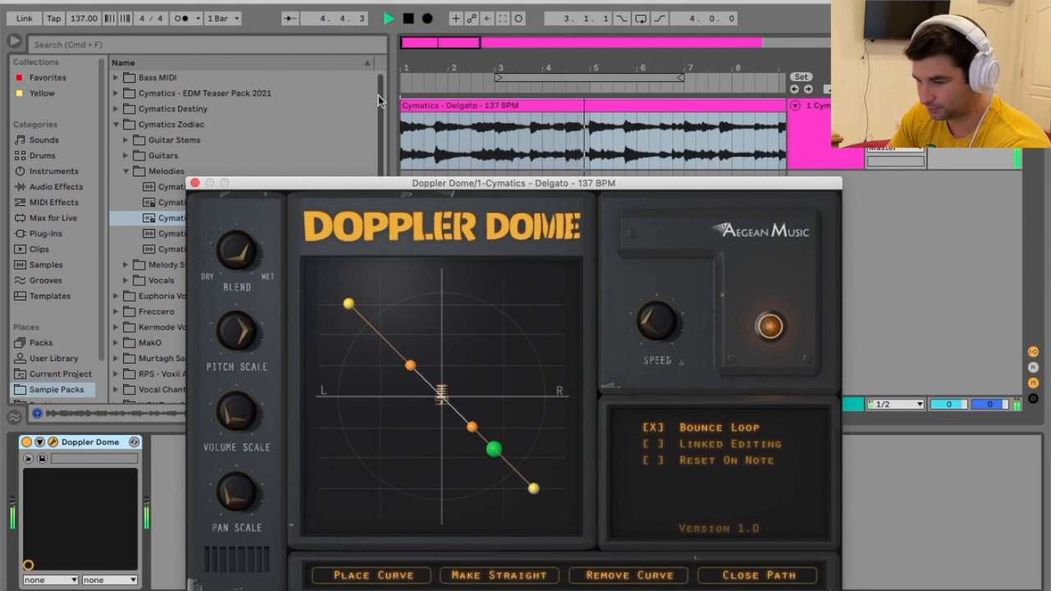
- Bypass Doppler Dome and play the Delgato clip from the start to hear it dry
click(27, 443)
key(space)
click(409, 22)
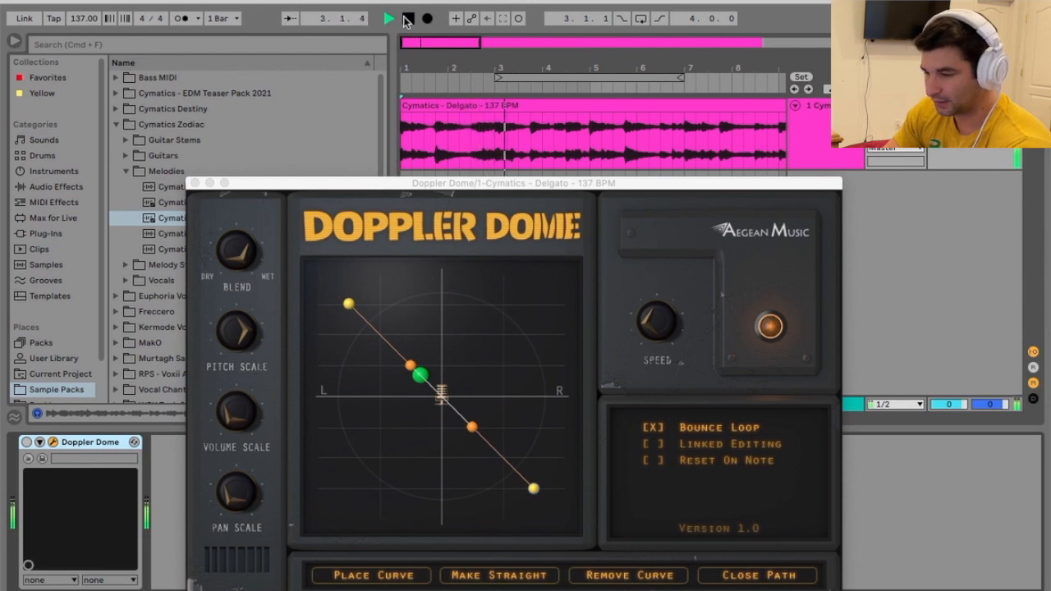
- Reduce Doppler Dome's Pitch Scale, play the clip and switch the effect back on
click(248, 324)
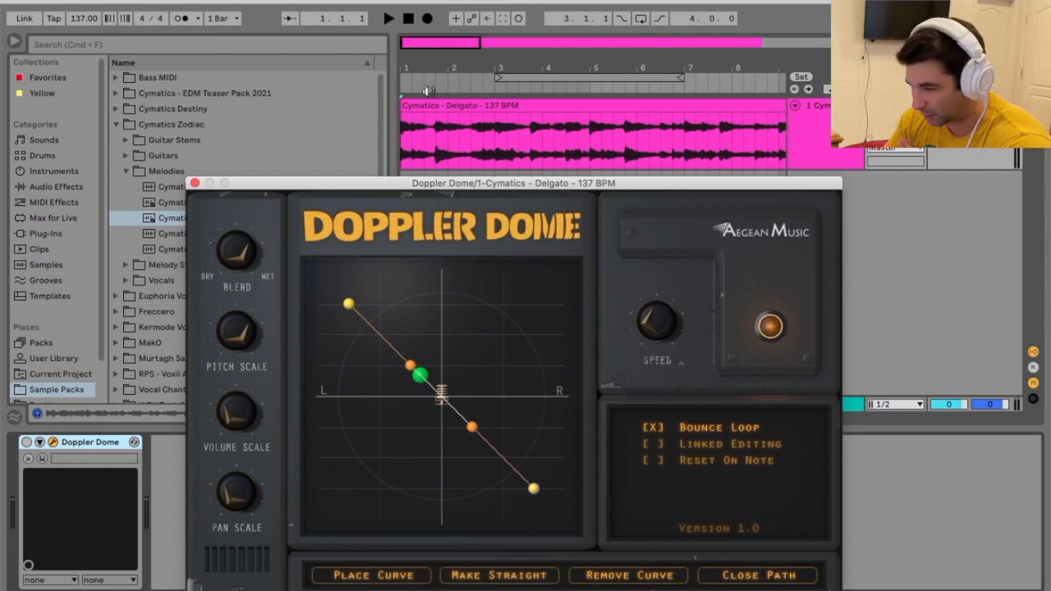
click(390, 22)
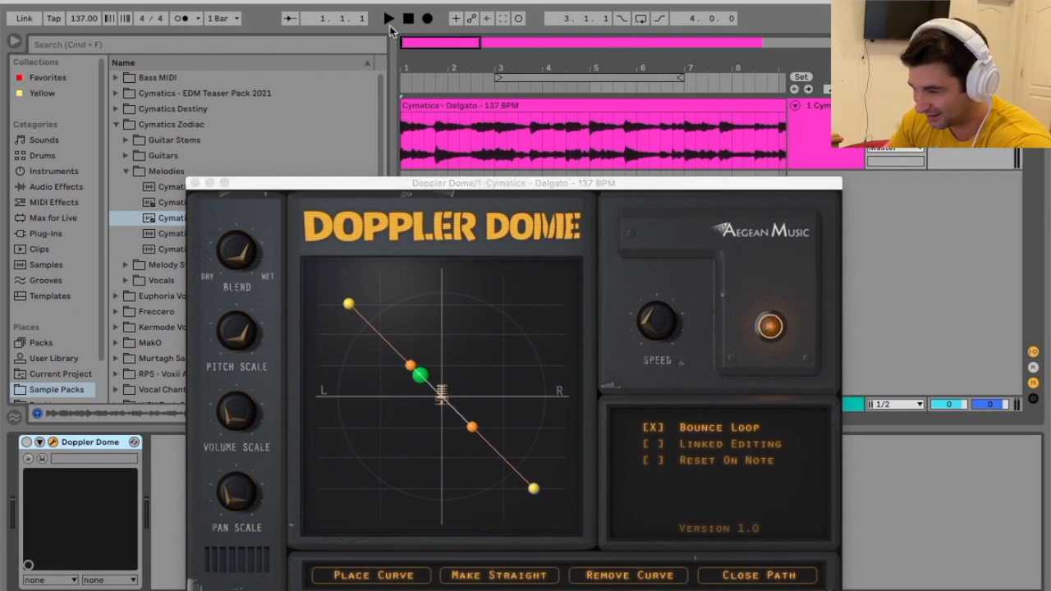
click(26, 443)
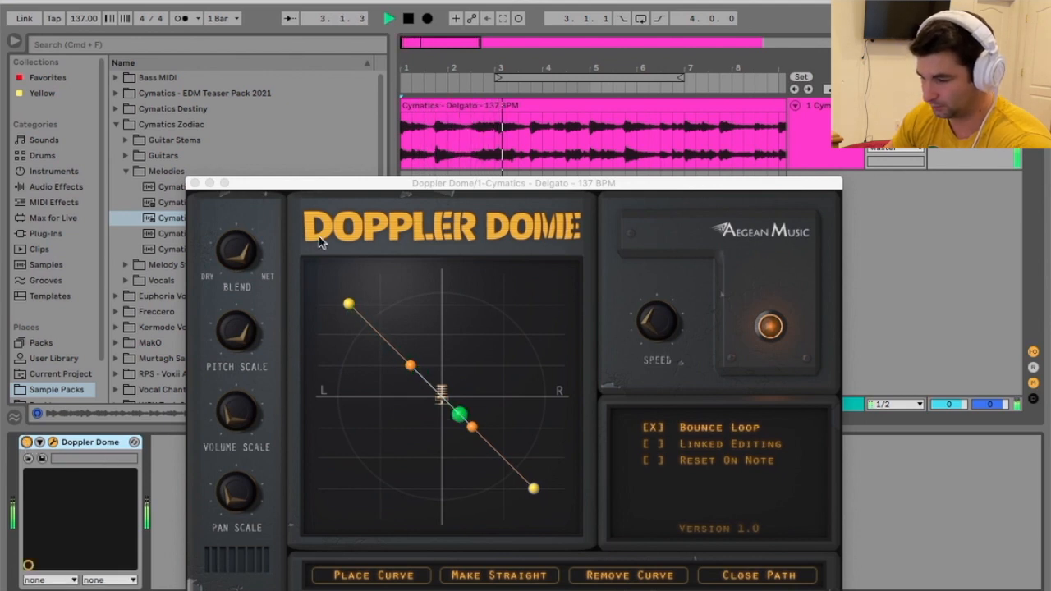
click(253, 215)
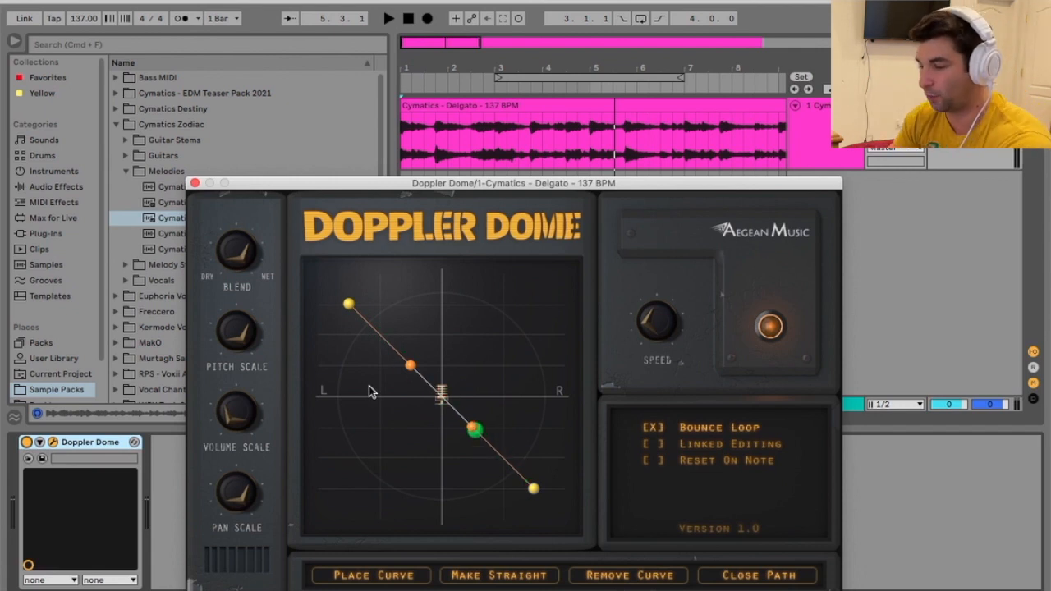
- Restart the clip from the beginning and lower the Pitch Scale further during playback
click(408, 18)
click(389, 18)
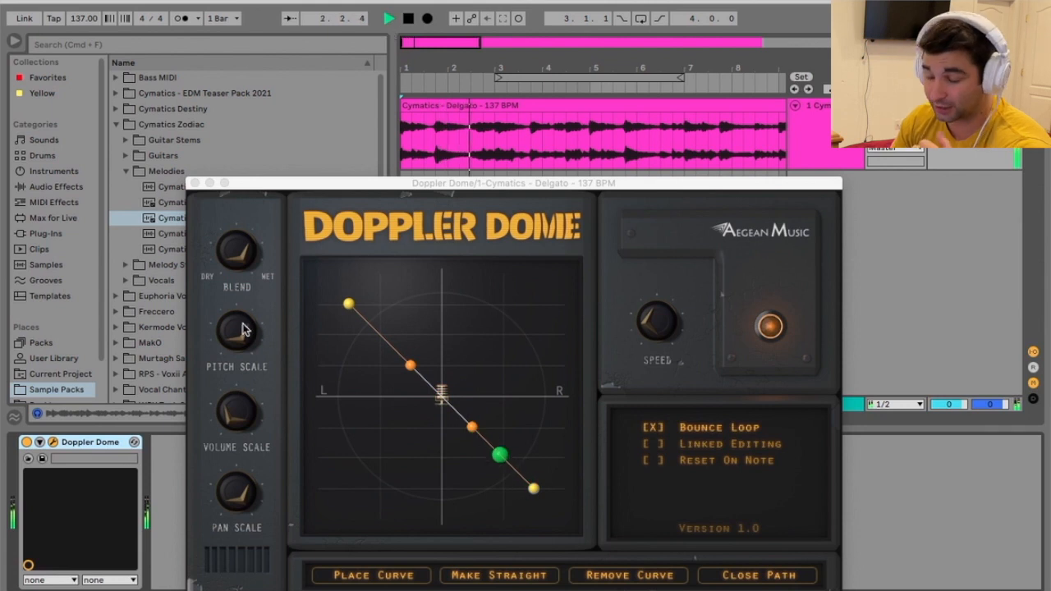
drag(241, 330, 276, 497)
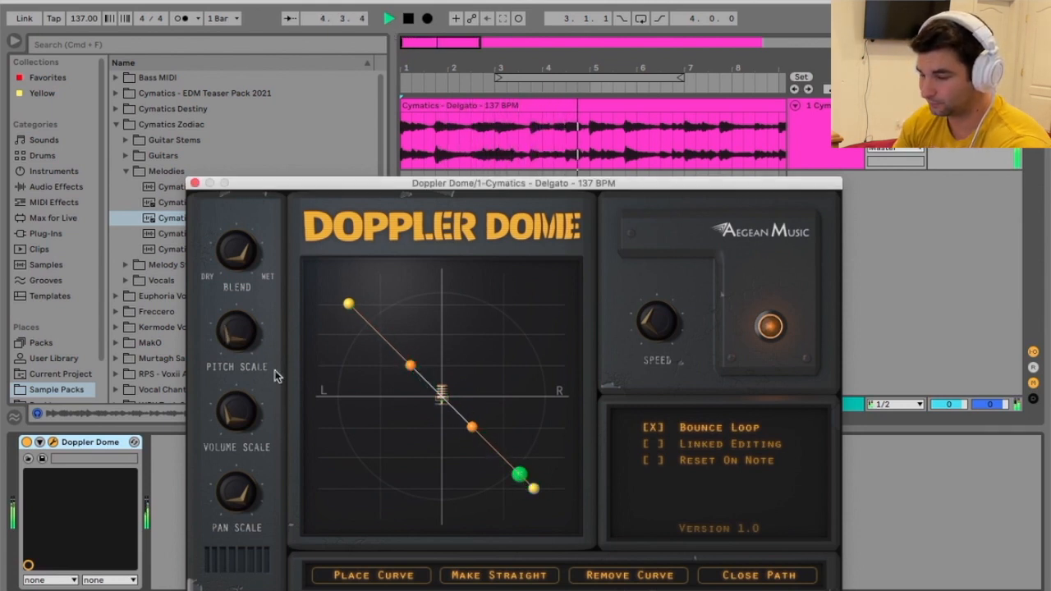
- Try a Speed of 0.616 while playing the clip from the start, and turn the Speed back down
drag(655, 317, 657, 249)
click(390, 18)
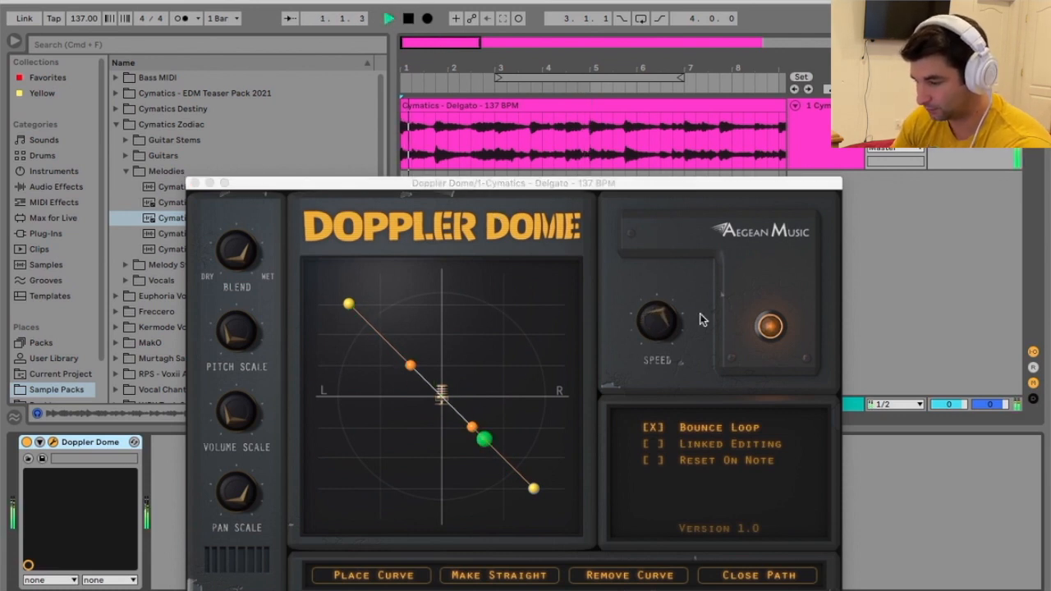
mouse_move(665, 322)
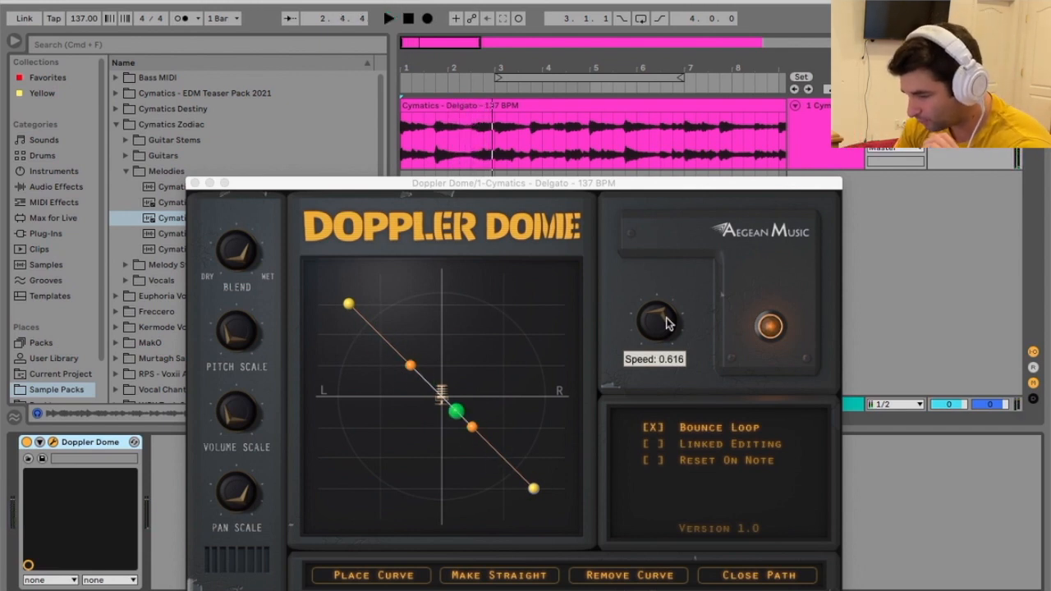
drag(664, 325, 645, 365)
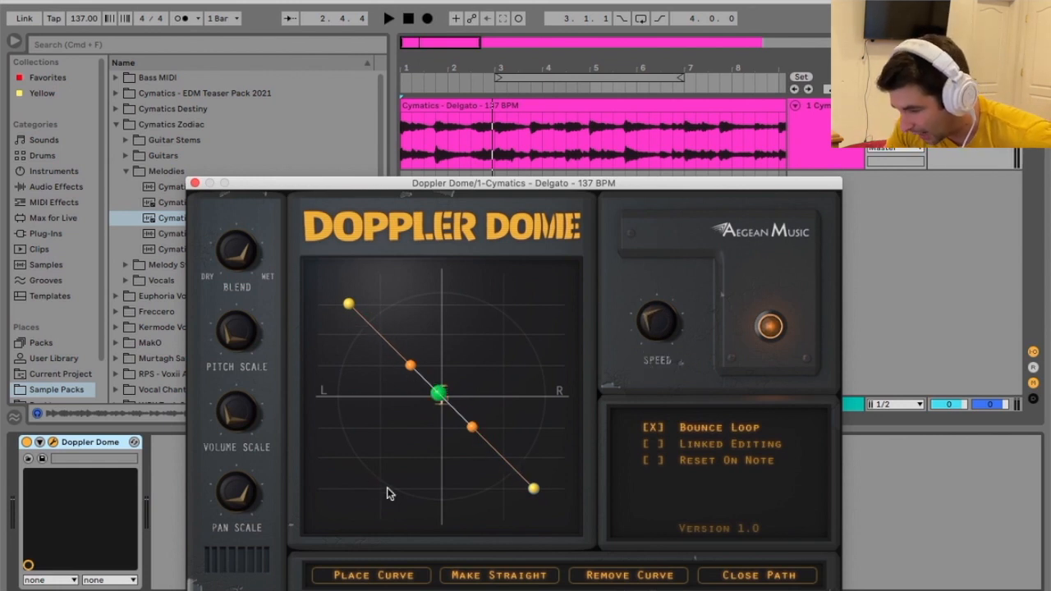
- Add a path point in the upper-right quadrant and bend the original diagonal into an S-curve using its two orange handles
click(491, 326)
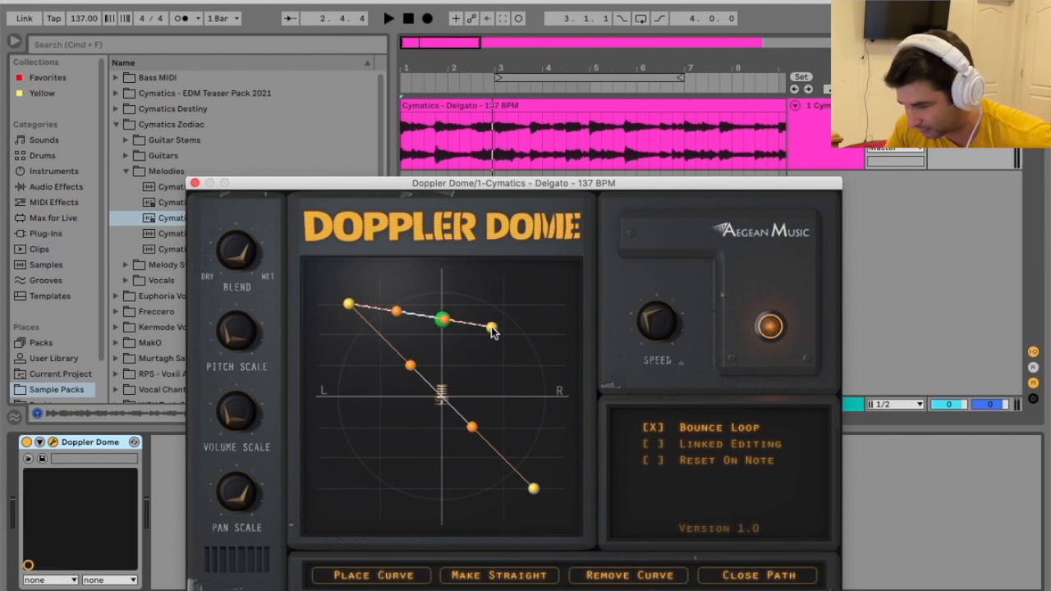
drag(473, 427, 369, 483)
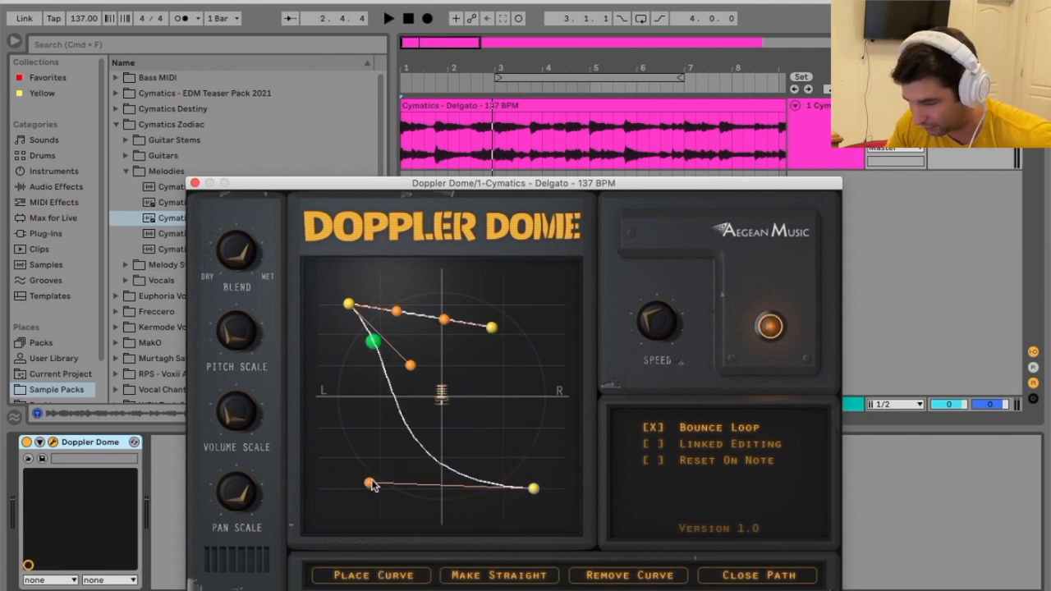
drag(411, 366, 501, 377)
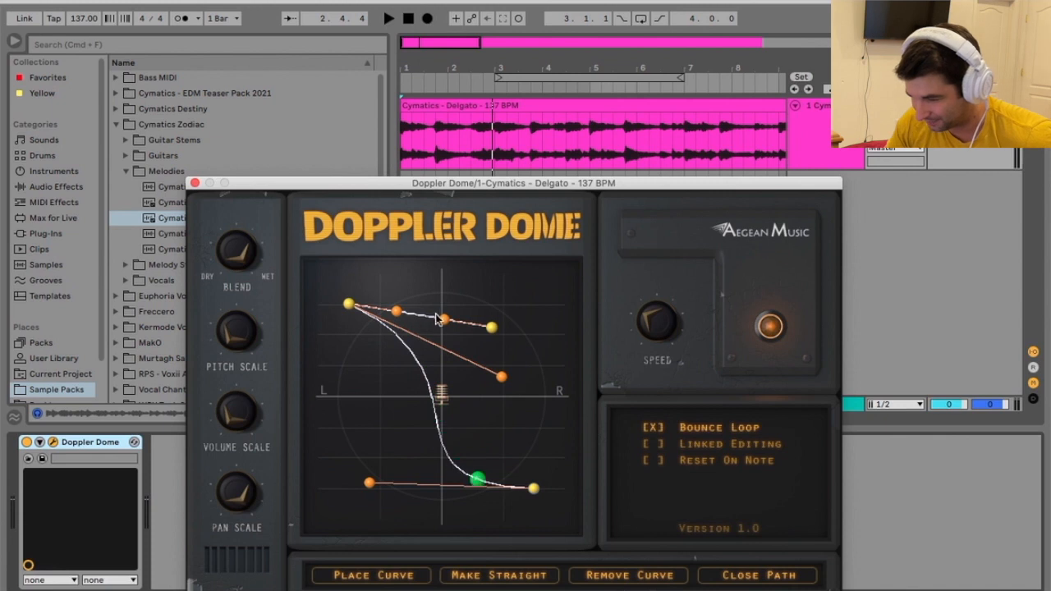
- Shape the new path segment into a small loop near the centre by pulling its handles to the lower left and lower right
drag(444, 319, 367, 425)
drag(397, 310, 536, 425)
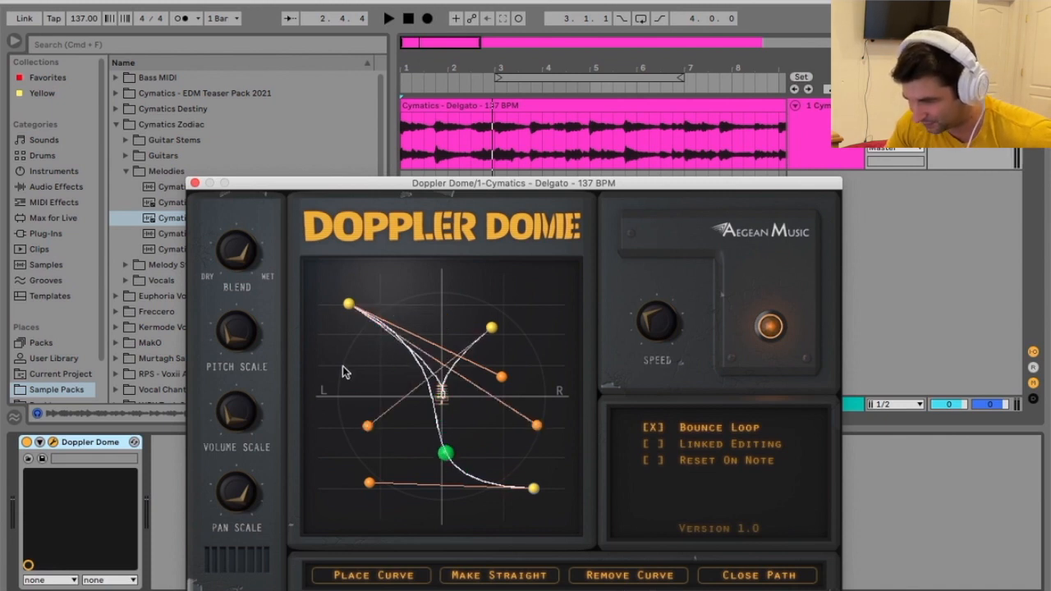
drag(367, 425, 317, 460)
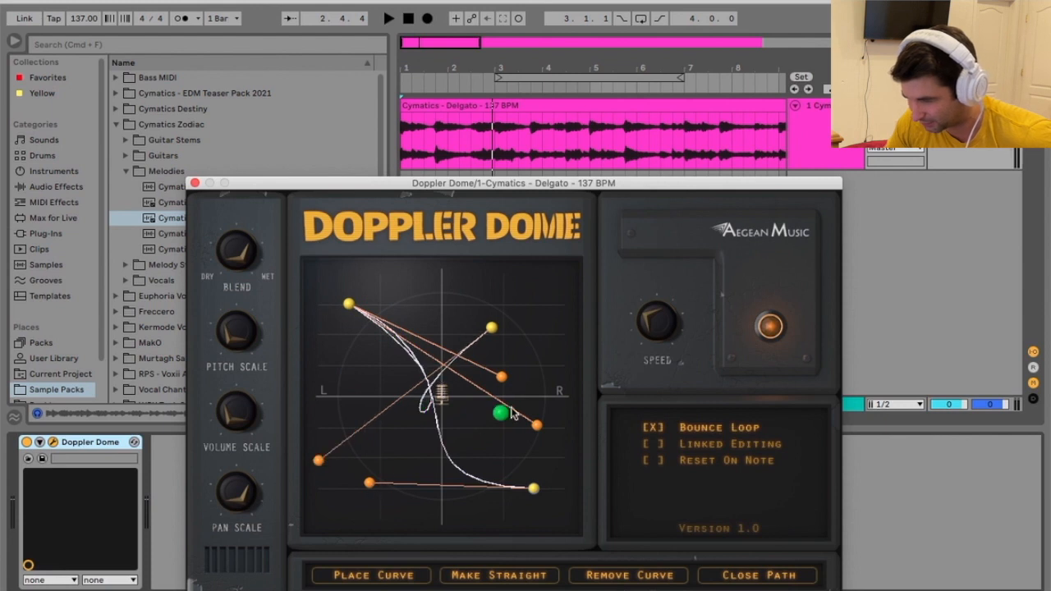
- Bend the original curve toward the right edge and extend the path with points at the lower left and upper middle
drag(369, 482, 549, 382)
click(404, 470)
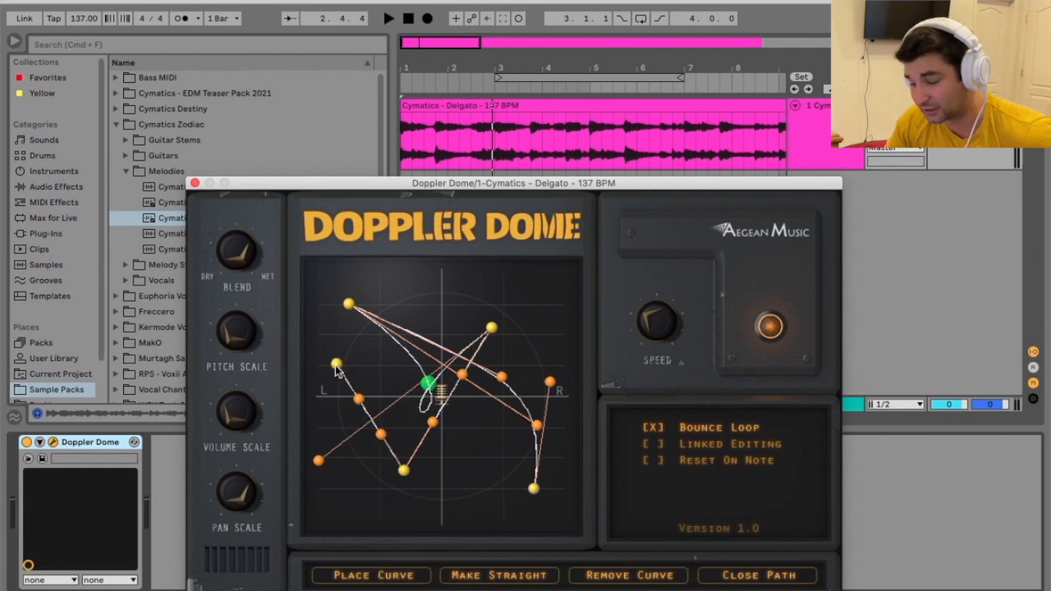
click(429, 286)
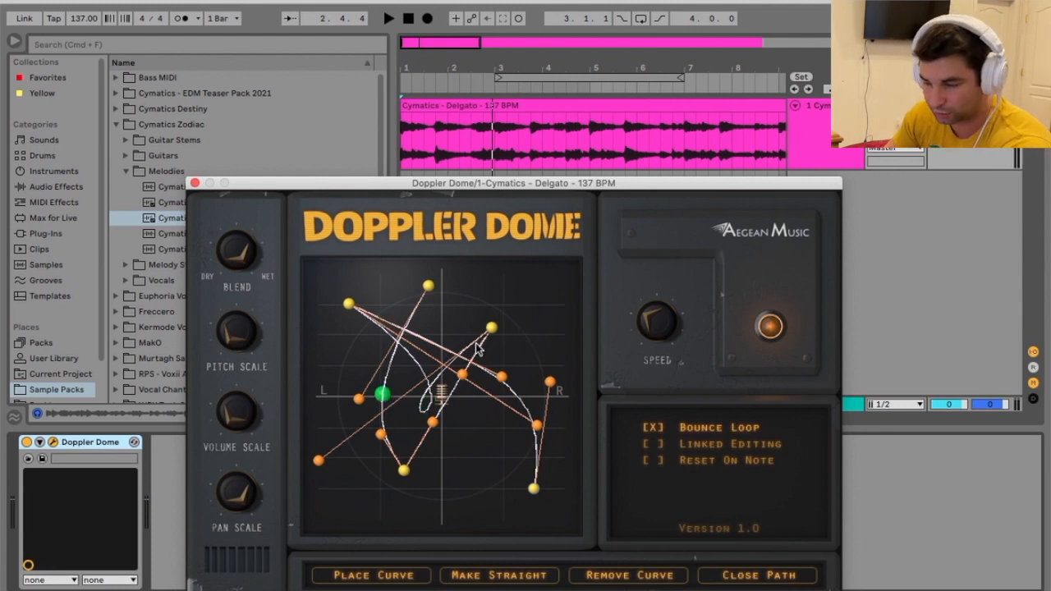
- Play the clip through the new path, raising the Speed and the Pitch Scale
click(390, 18)
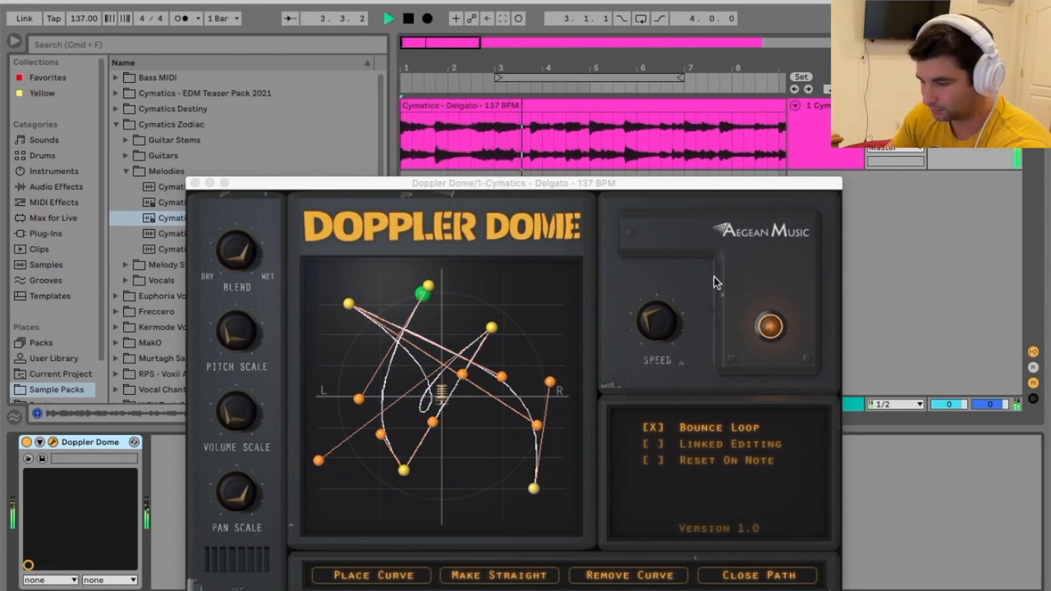
drag(665, 323, 668, 300)
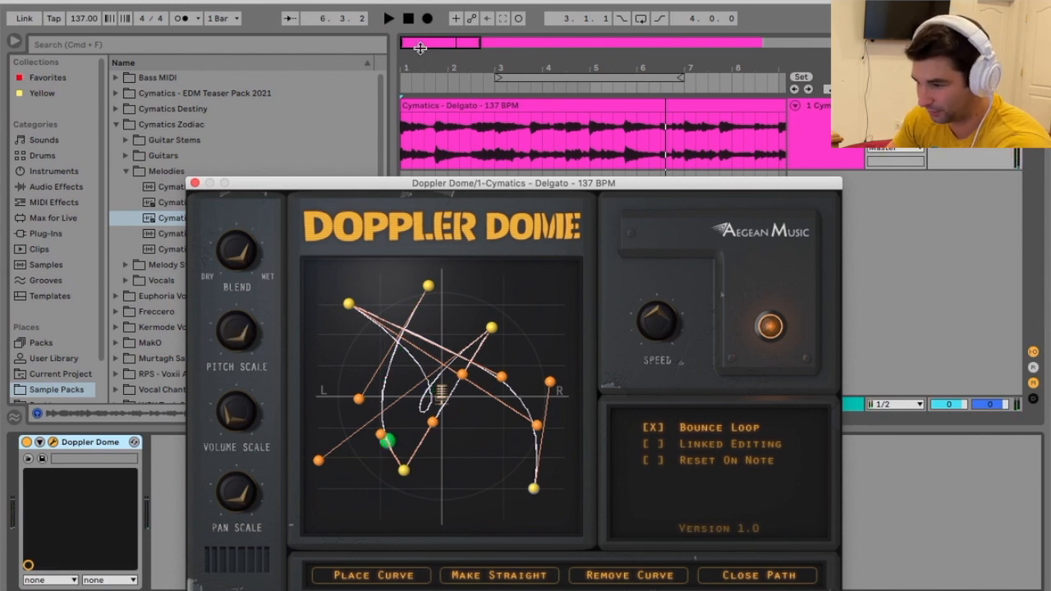
key(space)
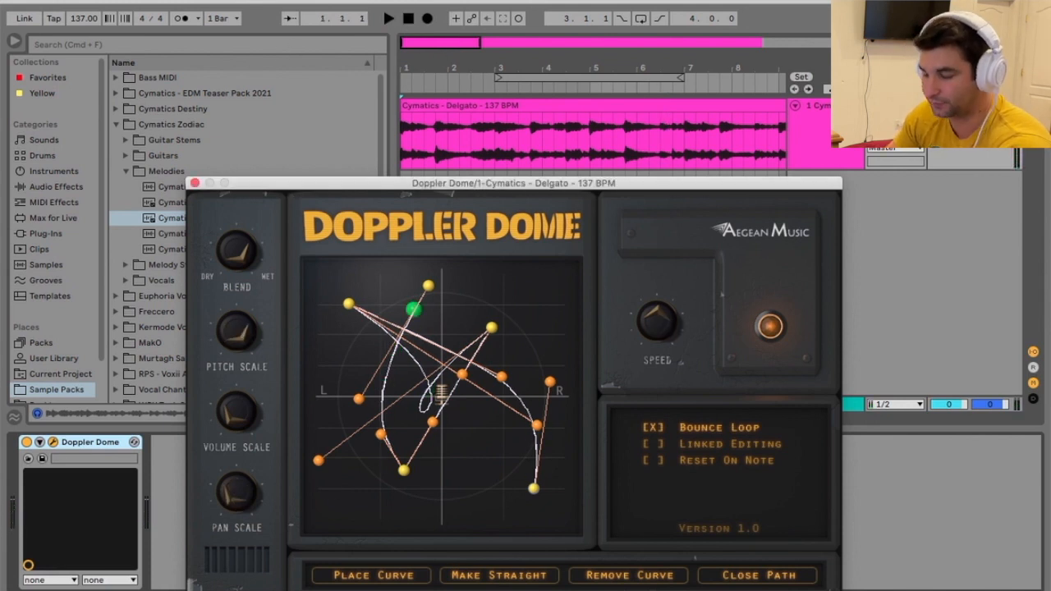
- Replay the clip from the start, testing a Speed of 0.140 and raising it to 0.536
click(390, 18)
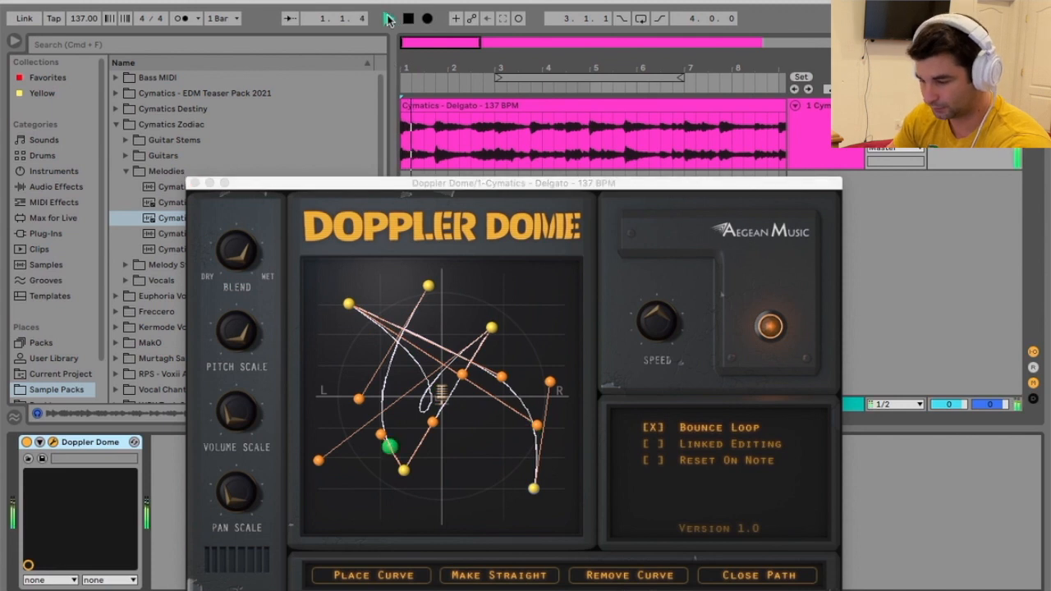
drag(657, 329, 644, 379)
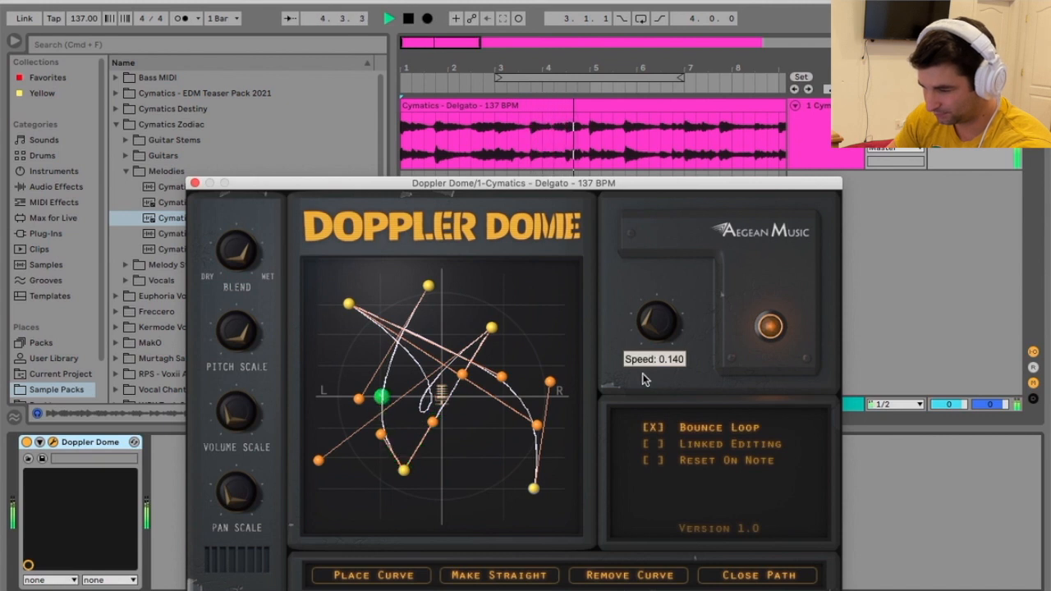
drag(644, 380, 667, 335)
key(space)
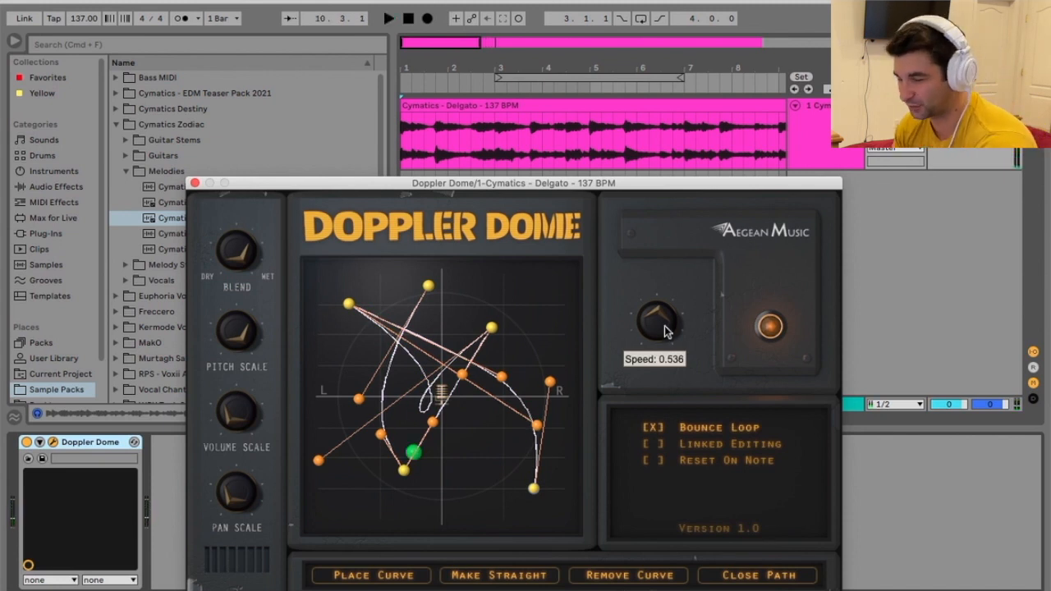
- Bypass the Doppler Dome effect on the track
click(26, 442)
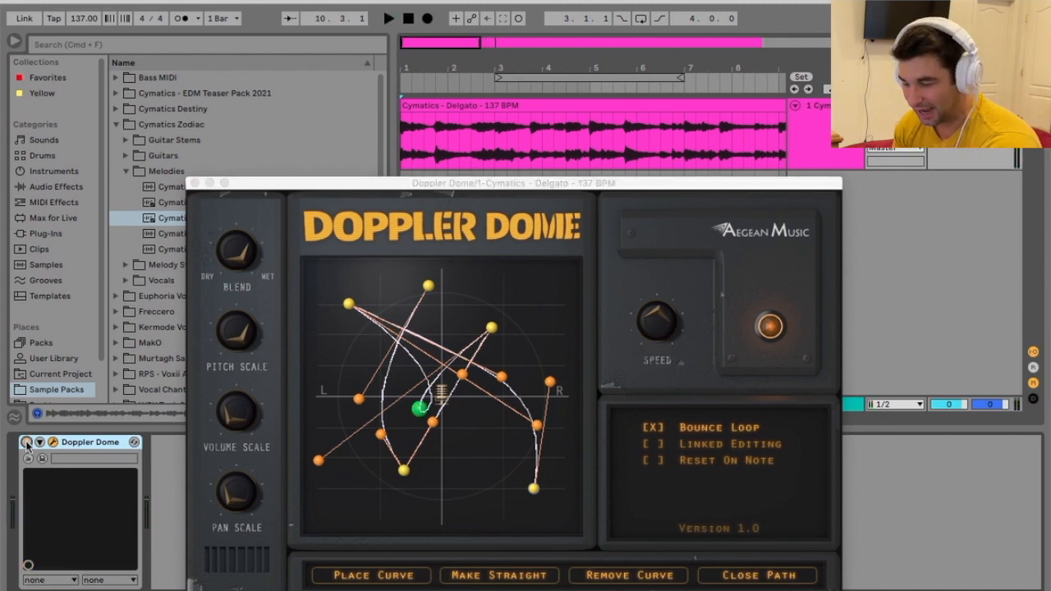